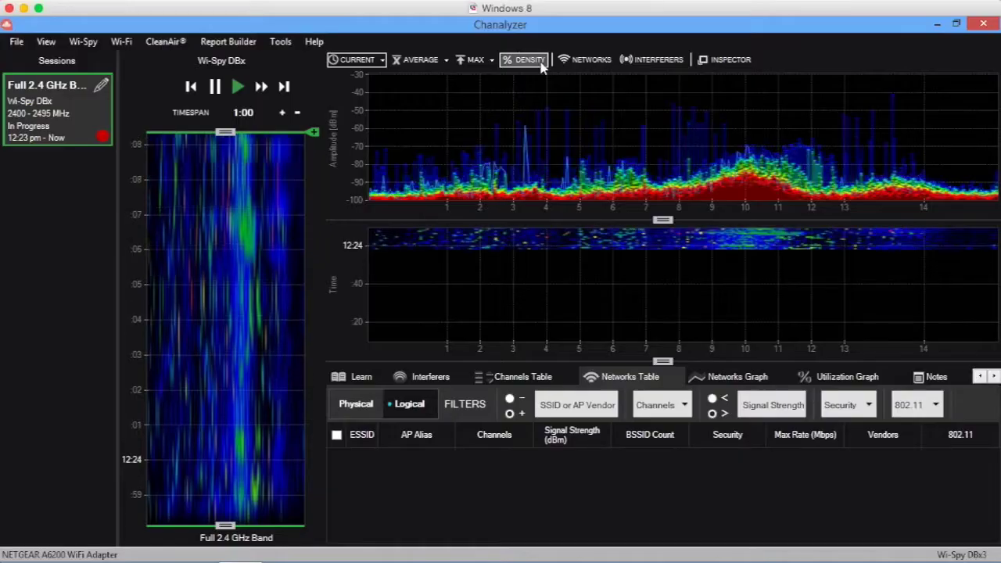
Switch Density off, drag both graph splitters down, and uncheck Session Manager under View.
{"action": "left_click", "coordinate": [532, 61]}
{"action": "left_click_drag", "start_coordinate": [661, 219], "coordinate": [659, 247]}
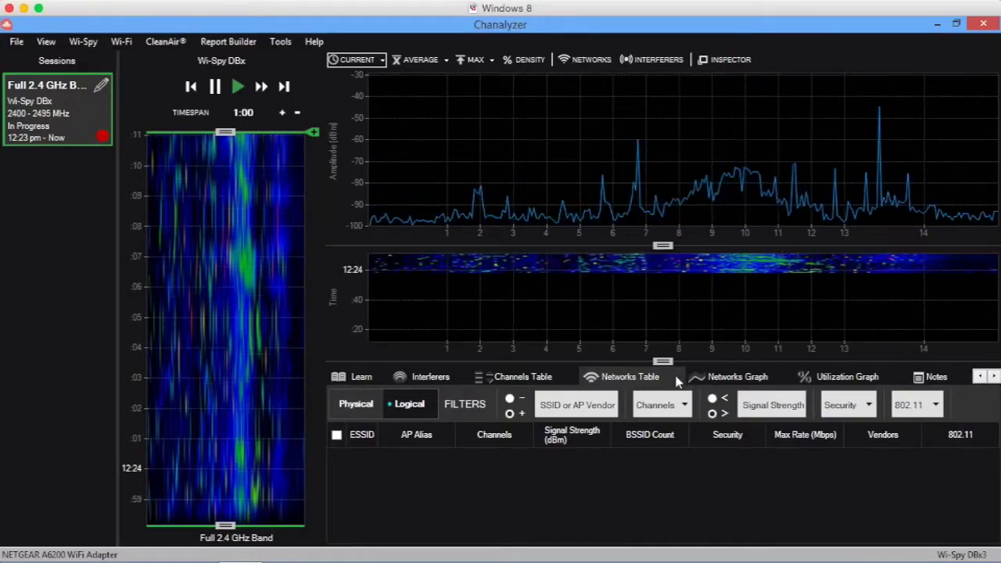
{"action": "left_click_drag", "start_coordinate": [662, 363], "coordinate": [662, 398]}
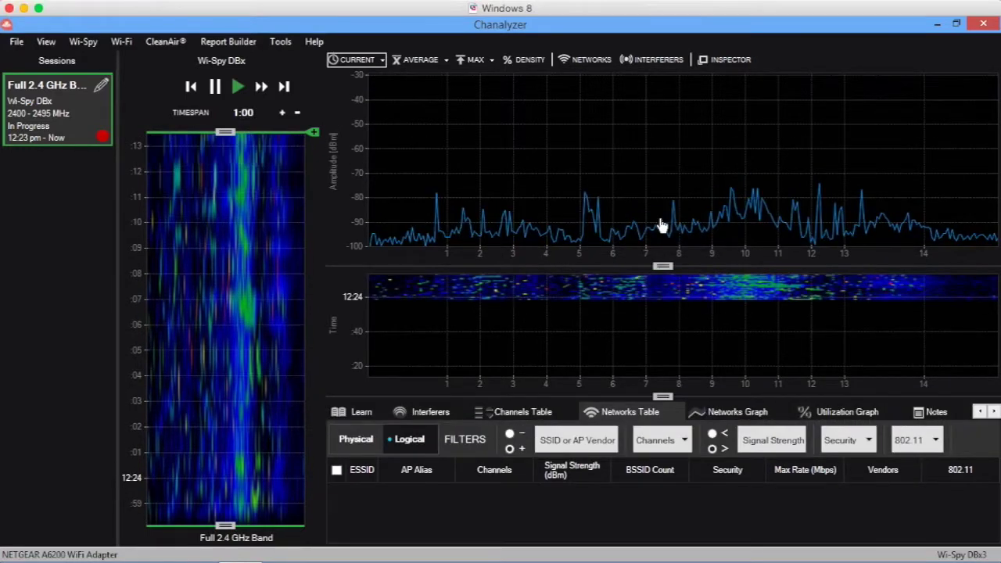
{"action": "left_click", "coordinate": [46, 41]}
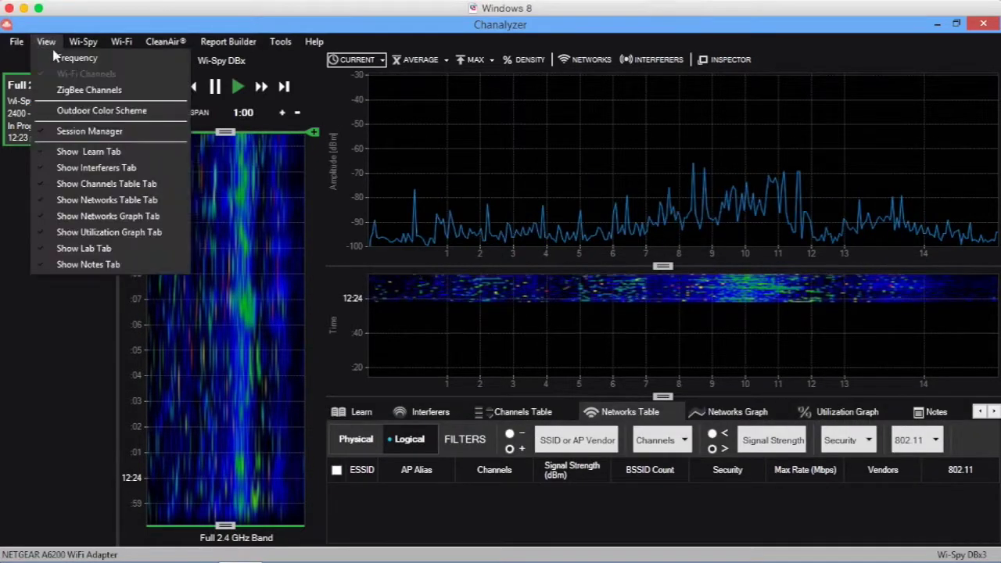
{"action": "left_click", "coordinate": [75, 131]}
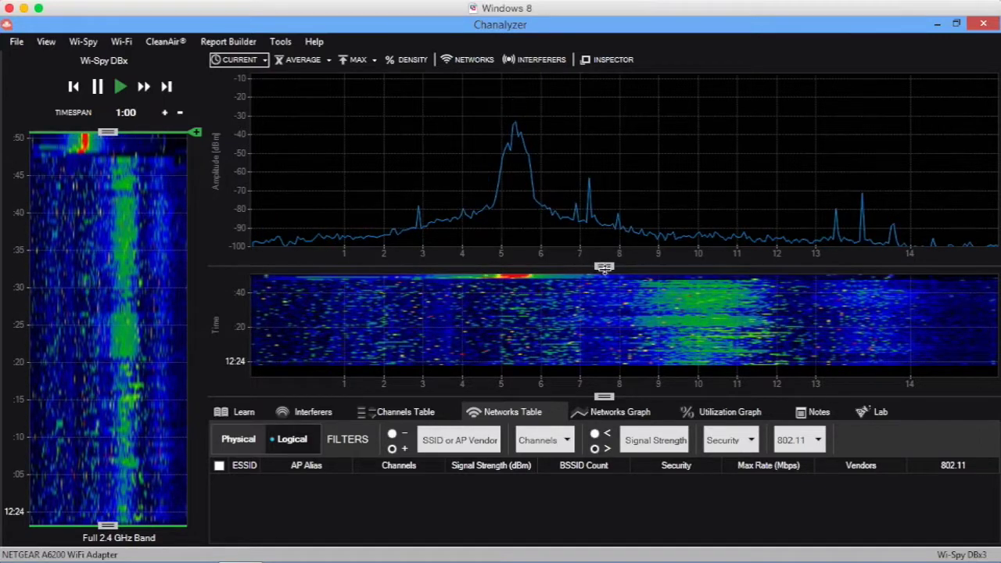
Drag the spectrum/waterfall splitter well down and switch the spectrum to Density colouring.
{"action": "left_click_drag", "start_coordinate": [604, 269], "coordinate": [603, 349]}
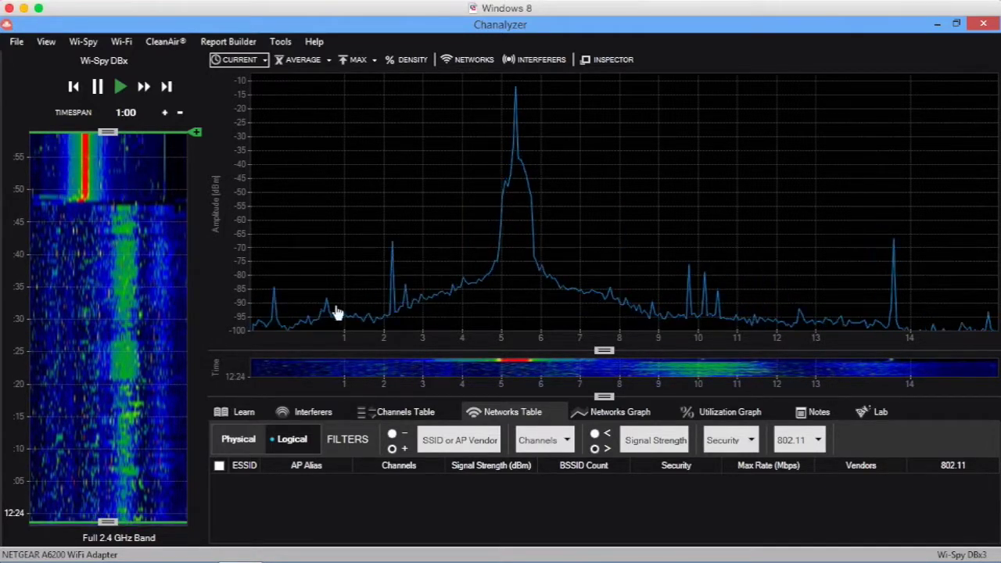
{"action": "left_click", "coordinate": [405, 61]}
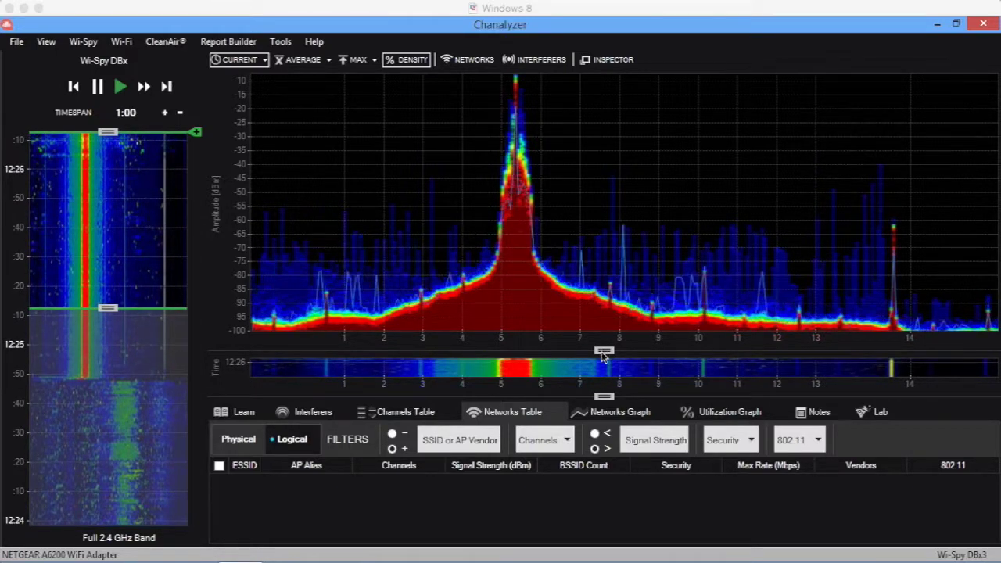
Enlarge the waterfall and show the Utilization Graph with its threshold at -60 dBm.
{"action": "left_click_drag", "start_coordinate": [606, 353], "coordinate": [604, 270]}
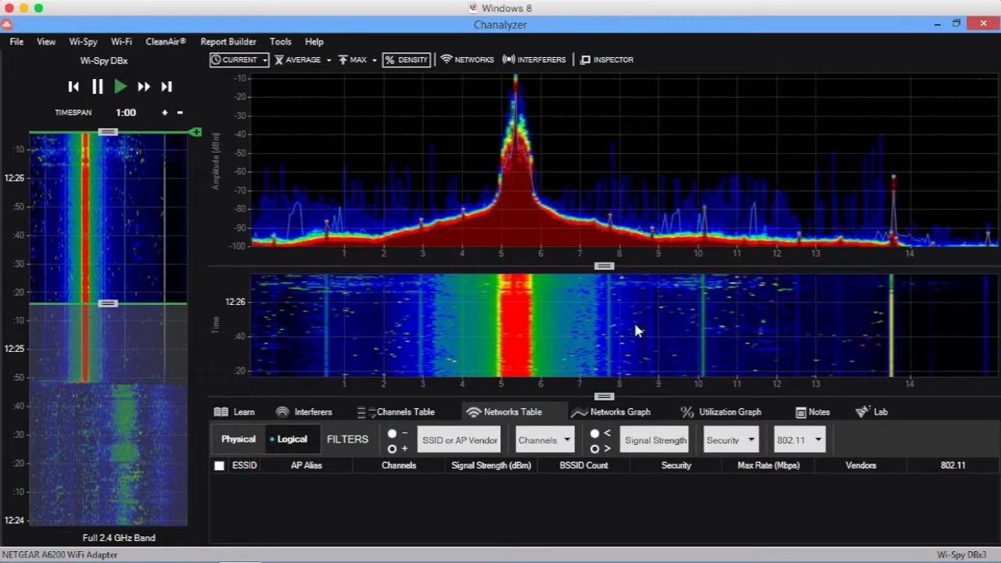
{"action": "left_click", "coordinate": [728, 415]}
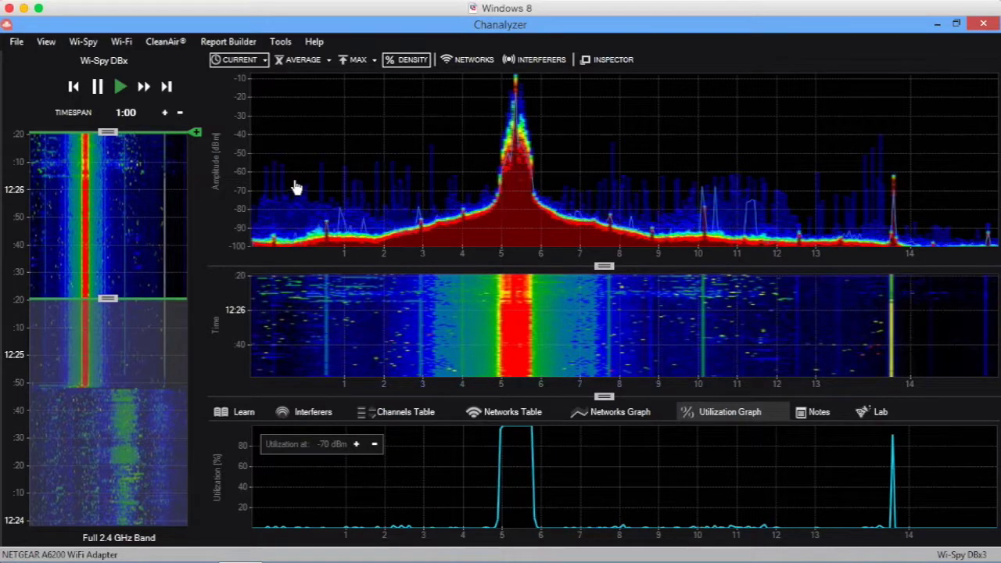
{"action": "left_click", "coordinate": [375, 444]}
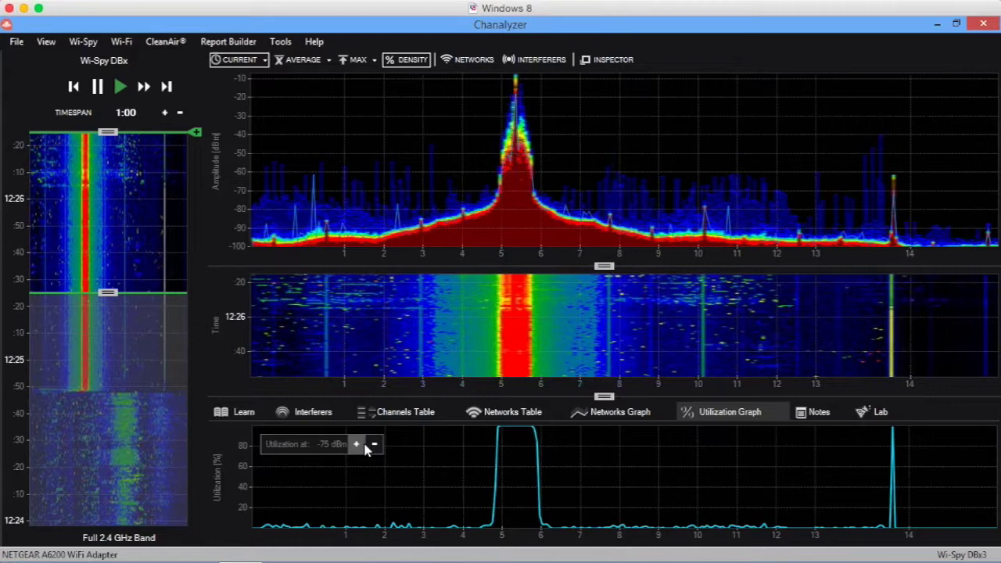
{"action": "left_click", "coordinate": [364, 446]}
{"action": "left_click", "coordinate": [364, 446]}
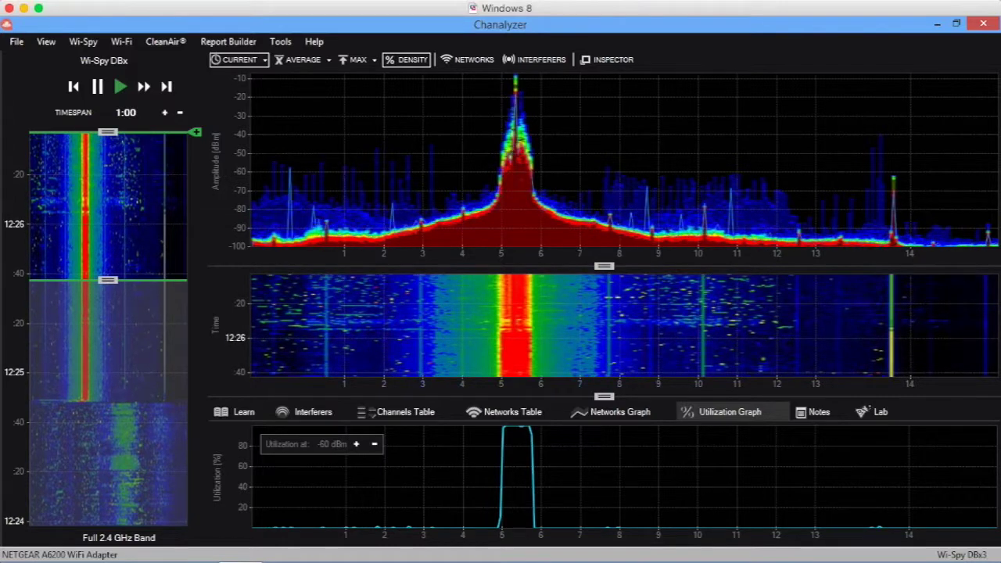
Drag the waterfall/tab-bar splitter down slightly to heighten the waterfall pane.
{"action": "left_click_drag", "start_coordinate": [604, 396], "coordinate": [603, 414]}
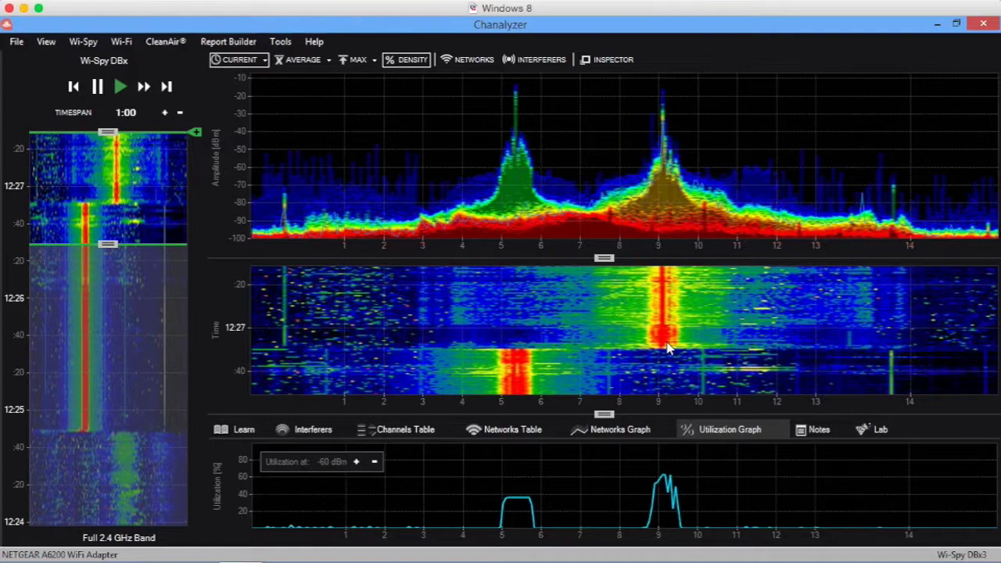
Drag the spectrum/waterfall splitter upward so the waterfall pane gains height.
{"action": "left_click_drag", "start_coordinate": [600, 258], "coordinate": [600, 237]}
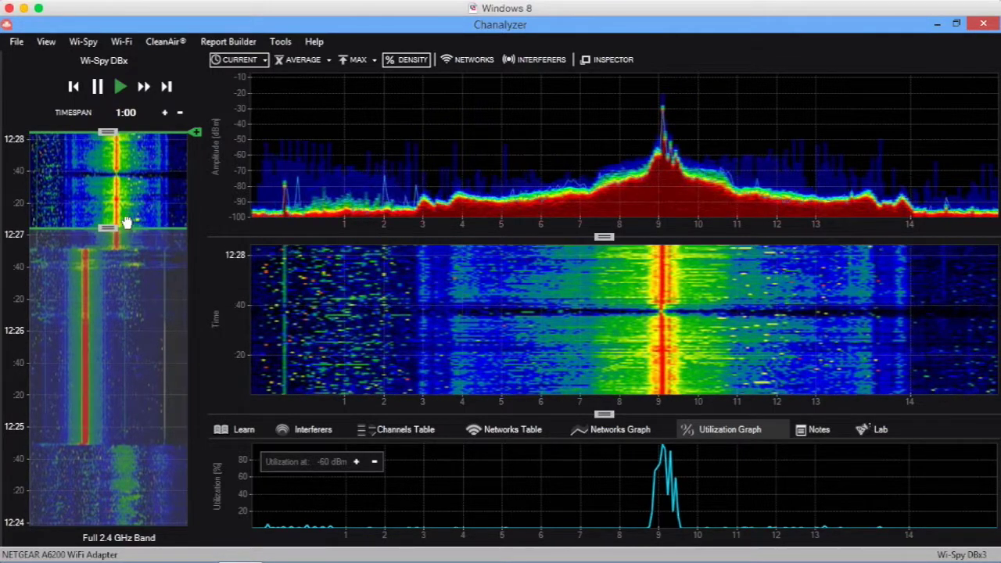
{"action": "left_click", "coordinate": [97, 86]}
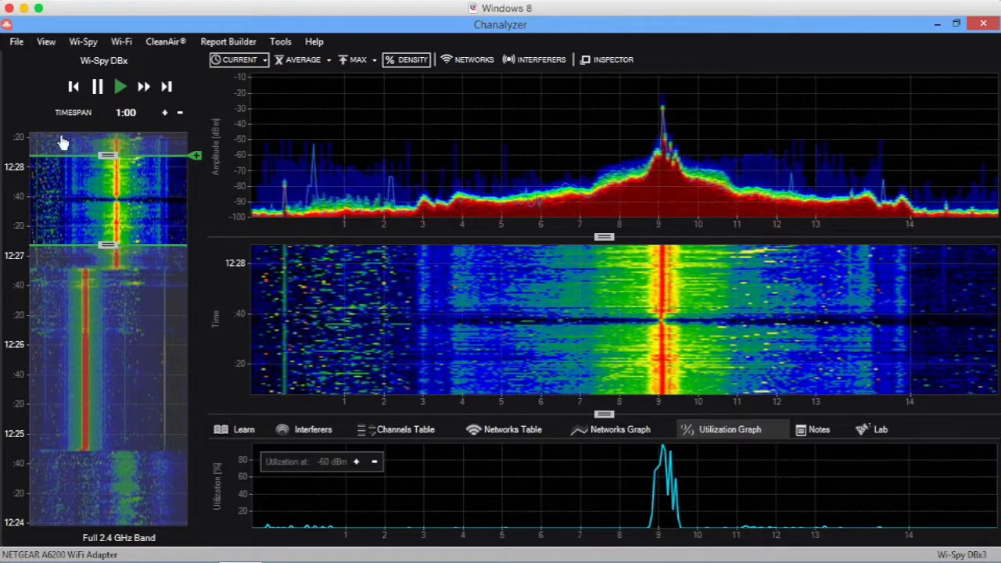
Pause the live capture and drag the overview band to review roughly 12:25–12:28:20.
{"action": "left_click", "coordinate": [98, 87]}
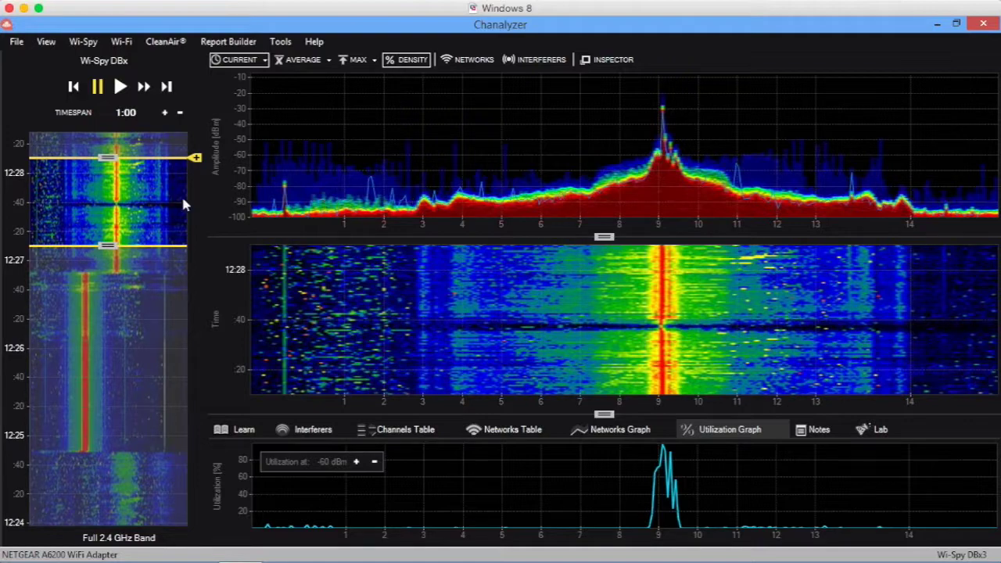
{"action": "left_click_drag", "start_coordinate": [111, 195], "coordinate": [116, 360]}
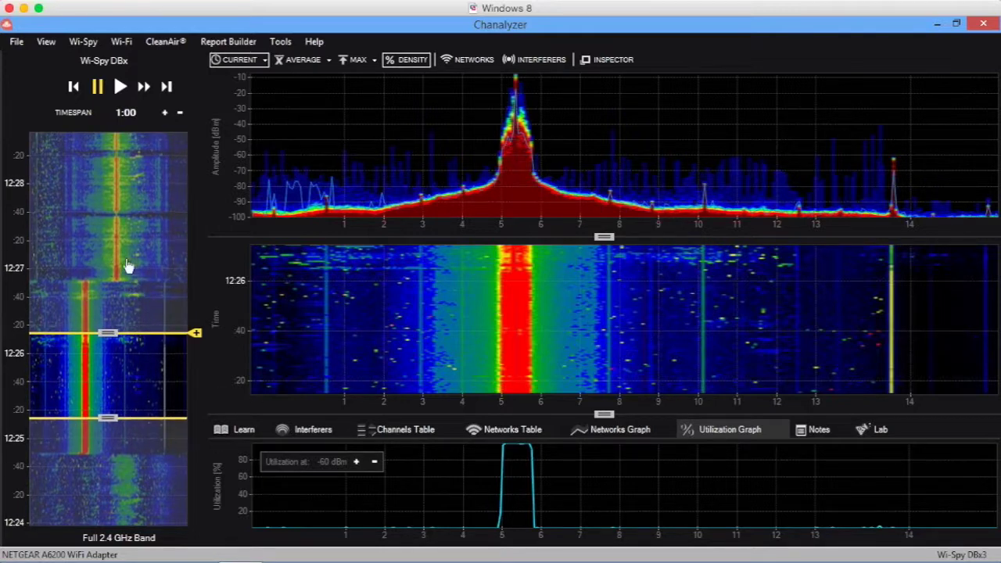
{"action": "left_click_drag", "start_coordinate": [130, 351], "coordinate": [131, 289]}
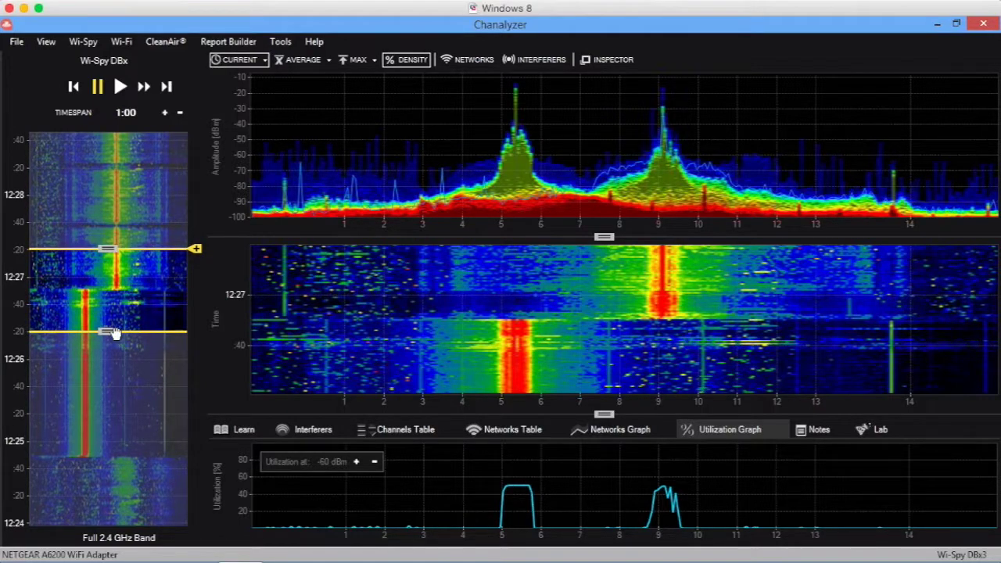
{"action": "left_click_drag", "start_coordinate": [108, 332], "coordinate": [108, 441]}
{"action": "left_click_drag", "start_coordinate": [113, 255], "coordinate": [113, 173]}
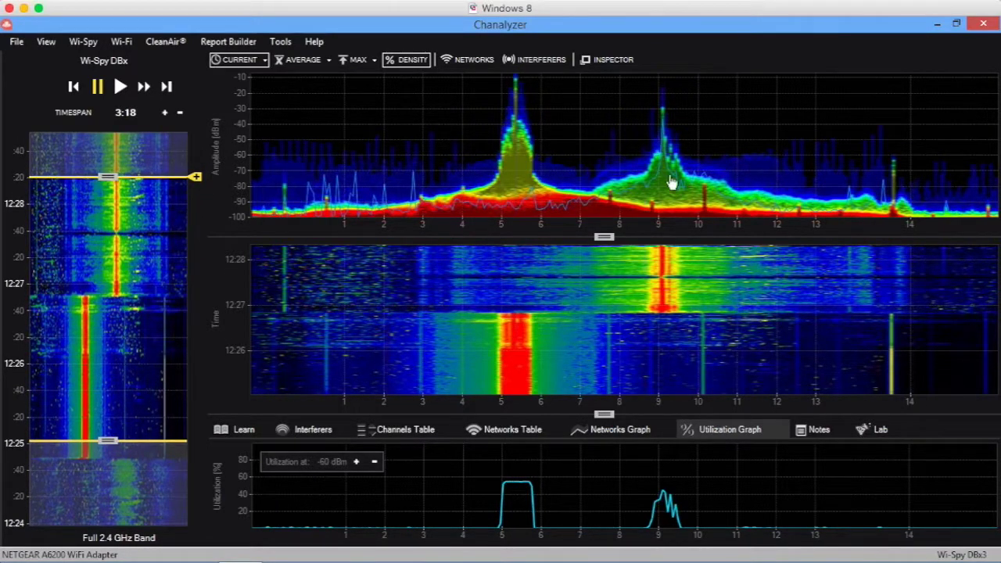
Cut the timespan to 1:00 and move the window back to the first minute, around 12:24.
{"action": "left_click", "coordinate": [181, 114]}
{"action": "left_click", "coordinate": [181, 114]}
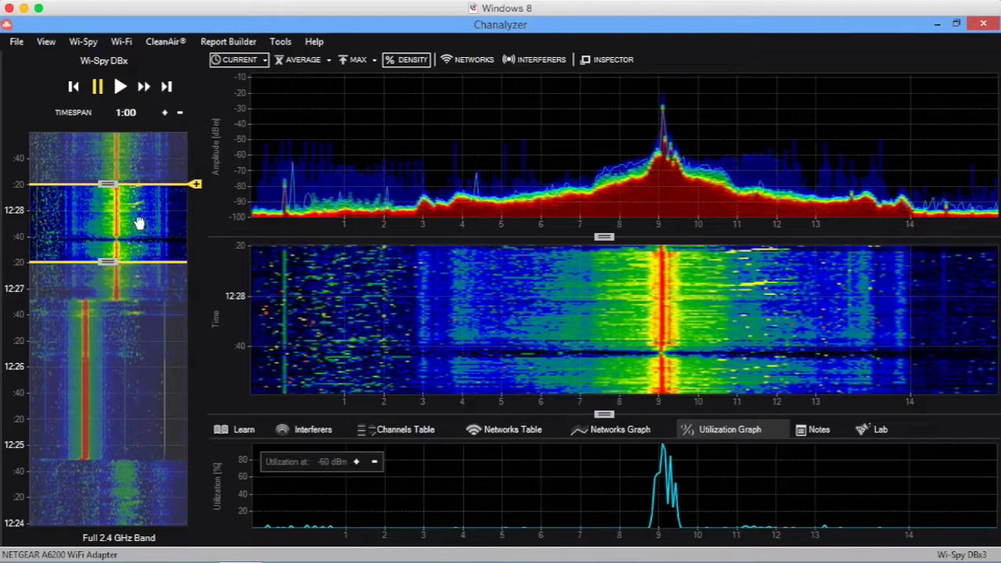
{"action": "left_click_drag", "start_coordinate": [140, 225], "coordinate": [109, 479]}
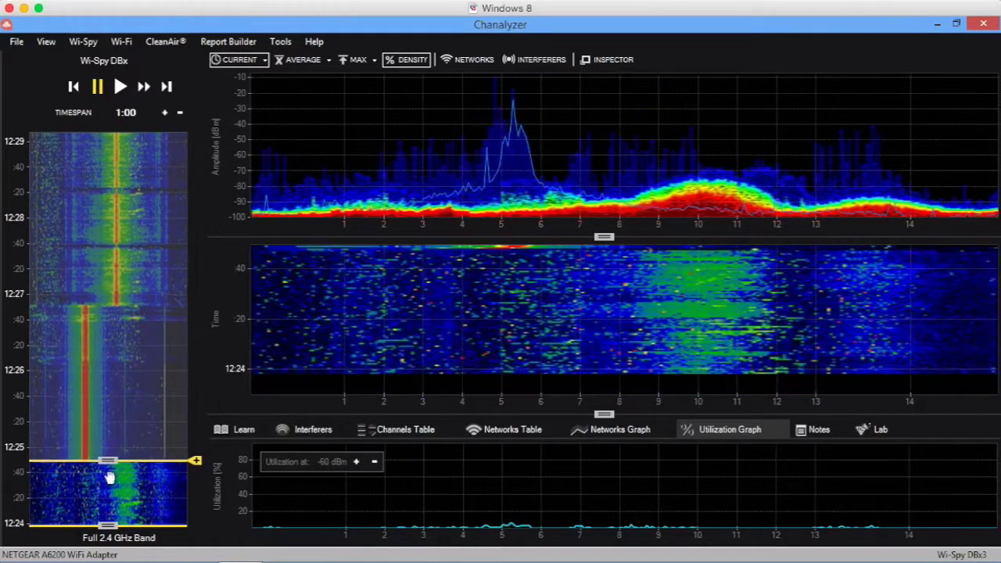
Add a 'Power On' note described as 'This is when the device powered on'.
{"action": "left_click", "coordinate": [196, 462]}
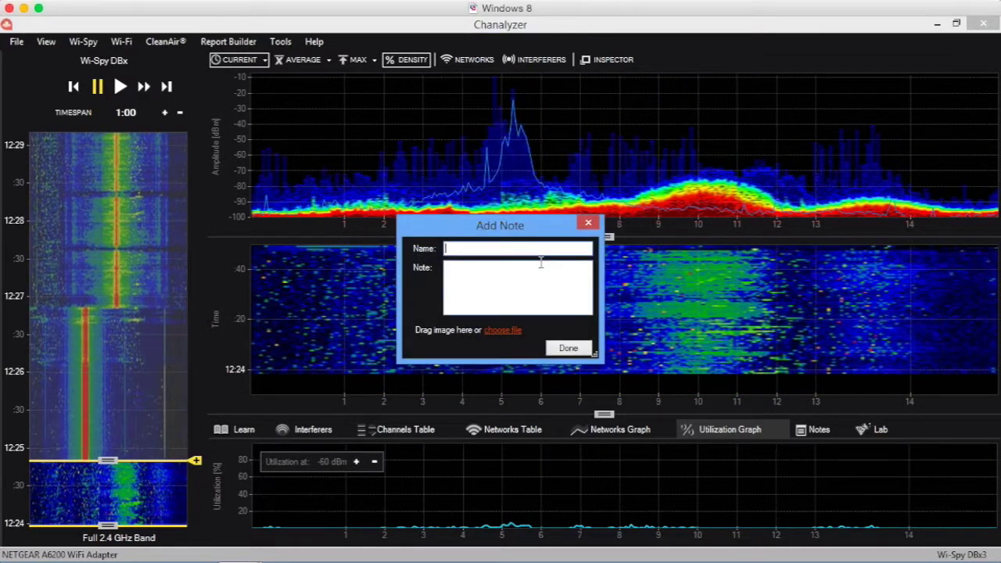
{"action": "type", "text": "Power On"}
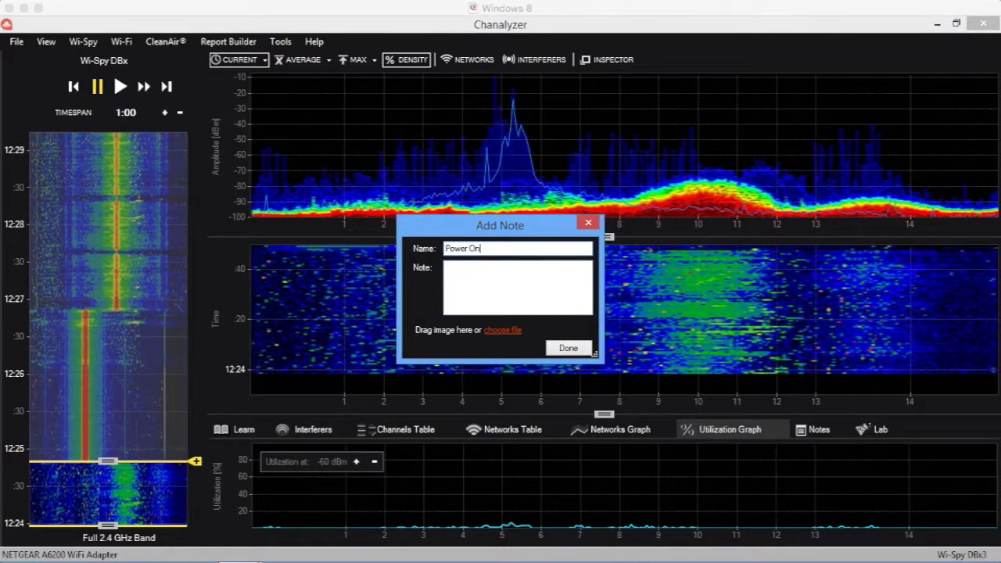
{"action": "left_click", "coordinate": [529, 236]}
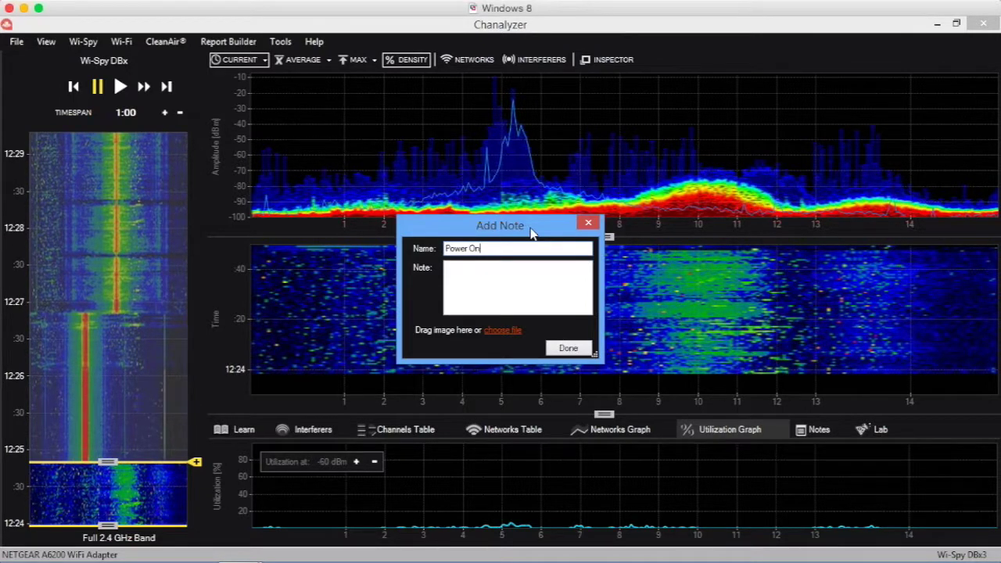
{"action": "left_click_drag", "start_coordinate": [530, 231], "coordinate": [518, 217]}
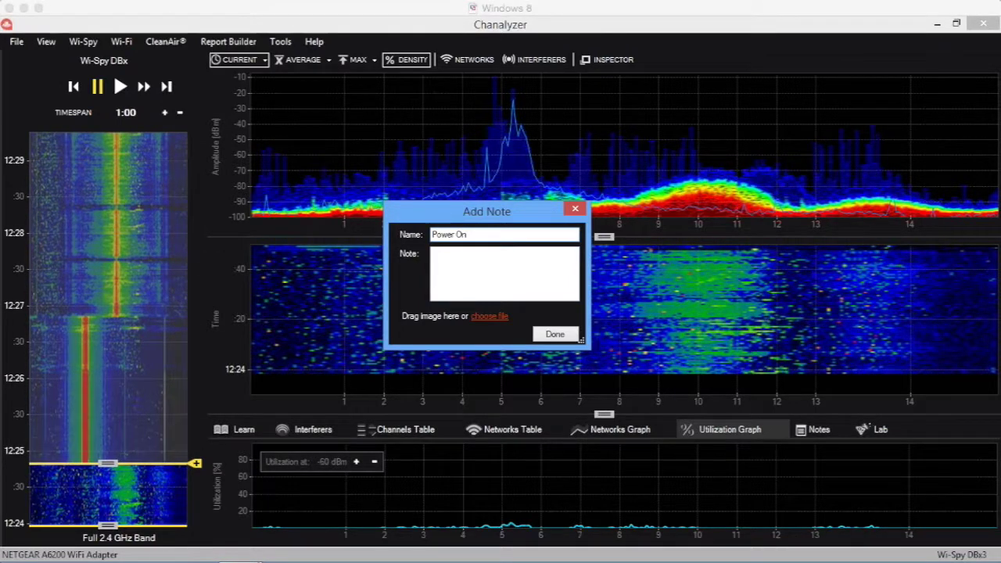
{"action": "left_click_drag", "start_coordinate": [518, 214], "coordinate": [478, 271]}
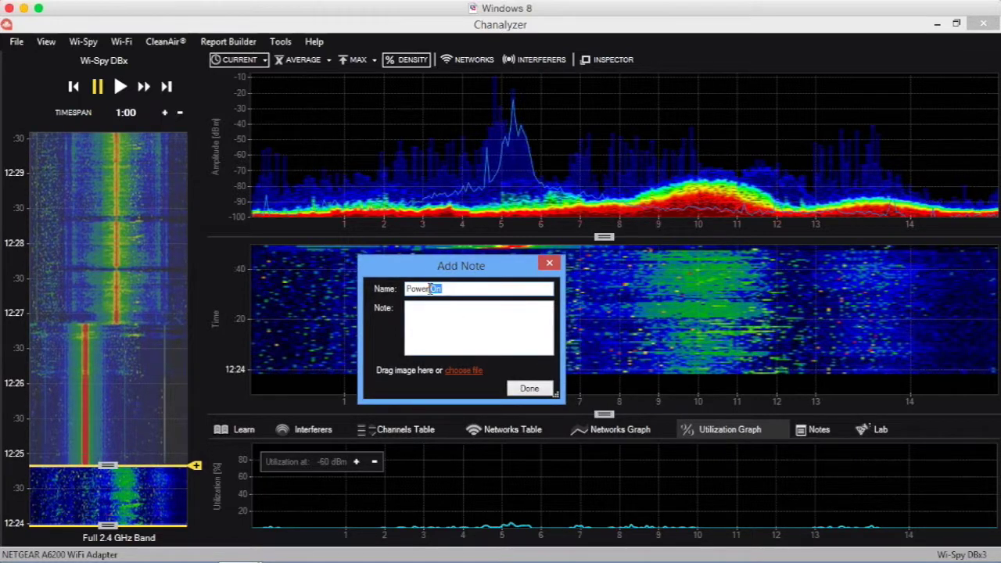
{"action": "left_click", "coordinate": [426, 317]}
{"action": "type", "text": "This is whe"}
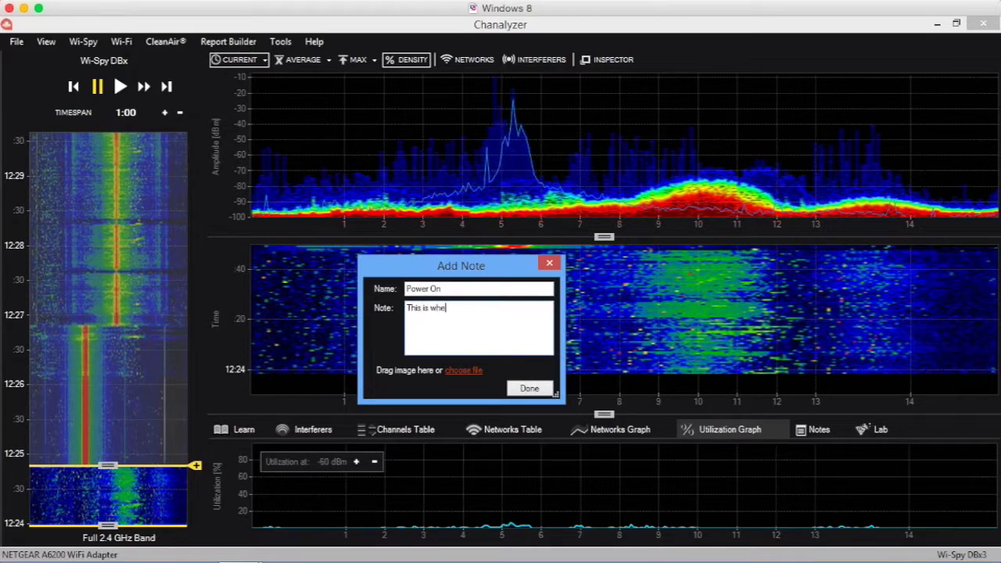
{"action": "type", "text": "n the device powered on."}
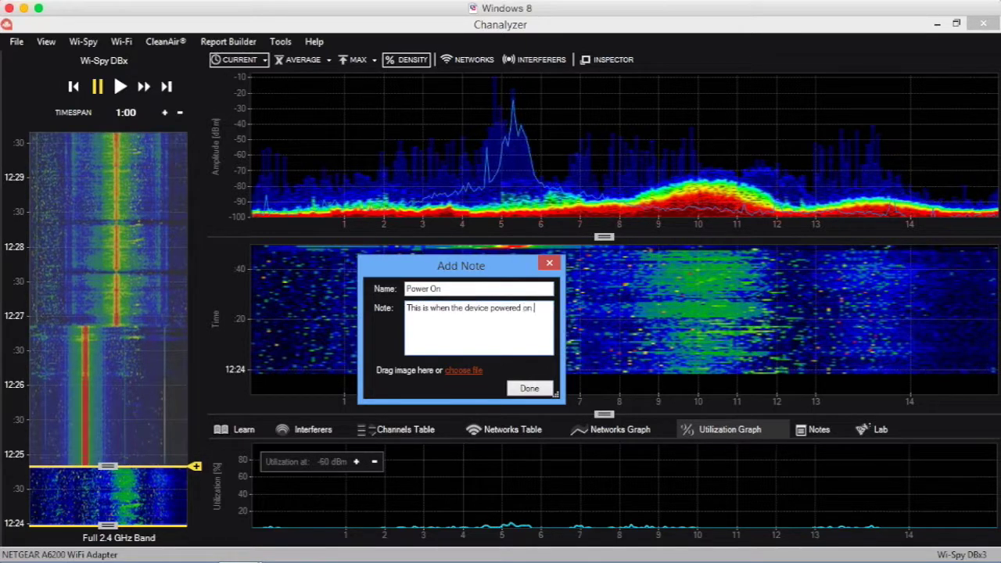
{"action": "left_click", "coordinate": [530, 389]}
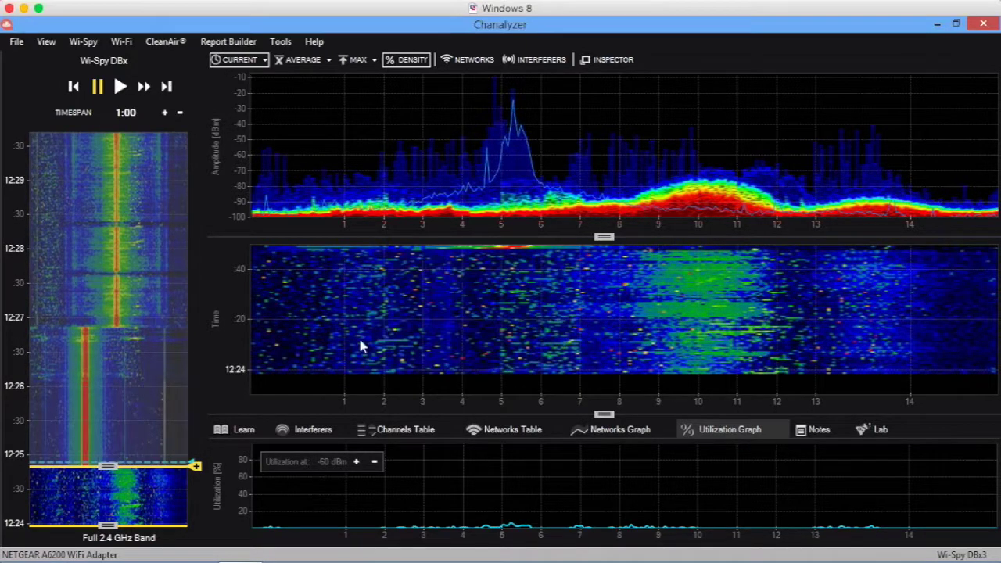
Drag the overview selection bracket up to cover about 12:26–12:27.
{"action": "mouse_move", "coordinate": [161, 474]}
{"action": "left_mouse_down"}
{"action": "mouse_move", "coordinate": [196, 462]}
{"action": "mouse_move", "coordinate": [188, 467]}
{"action": "left_mouse_up"}
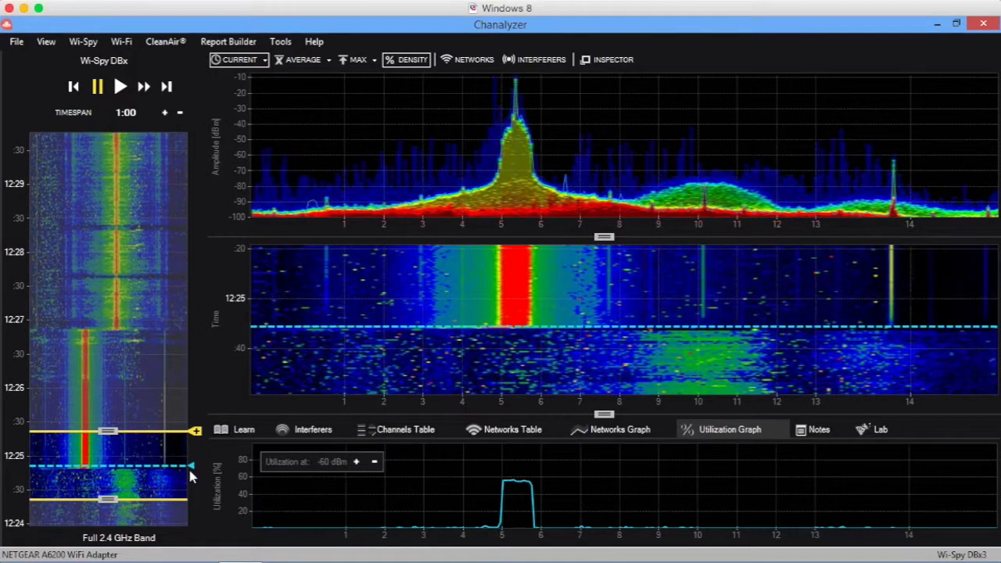
{"action": "left_click_drag", "start_coordinate": [173, 430], "coordinate": [143, 357]}
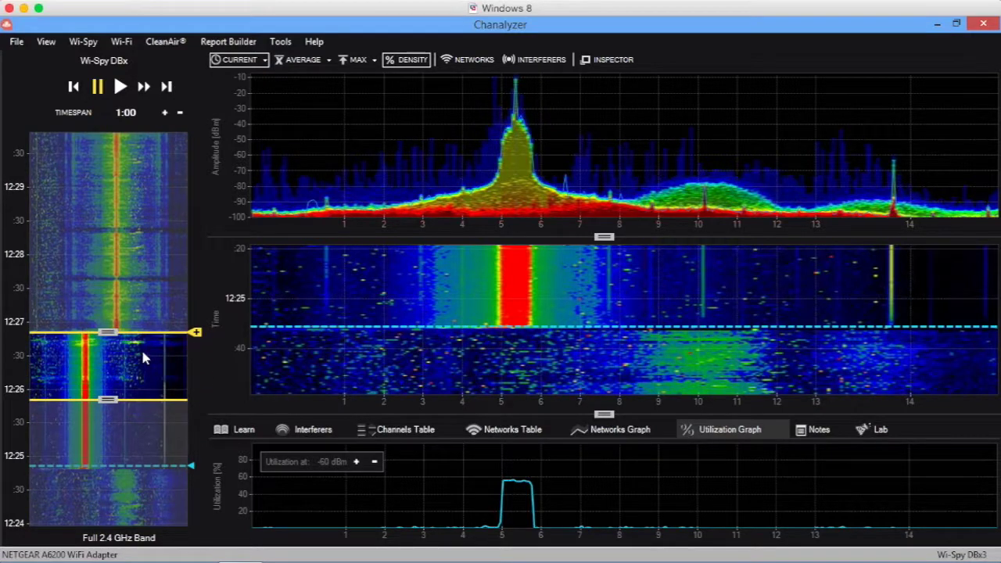
Add a 'Channel Switch' note, move the window up to the channel change, and show Notes.
{"action": "left_click", "coordinate": [196, 332]}
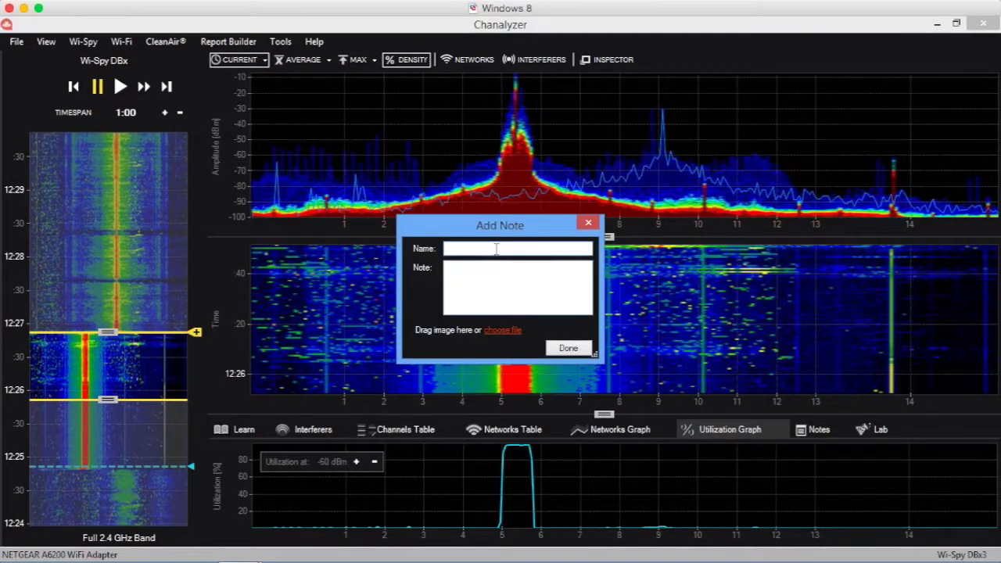
{"action": "type", "text": "Channel Switch"}
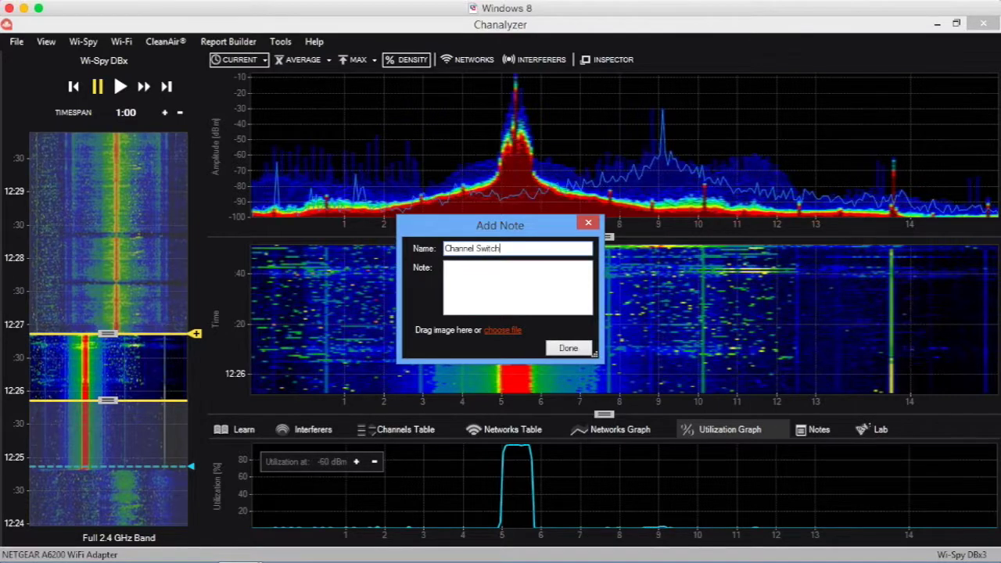
{"action": "left_click", "coordinate": [569, 348]}
{"action": "left_click_drag", "start_coordinate": [161, 353], "coordinate": [163, 323]}
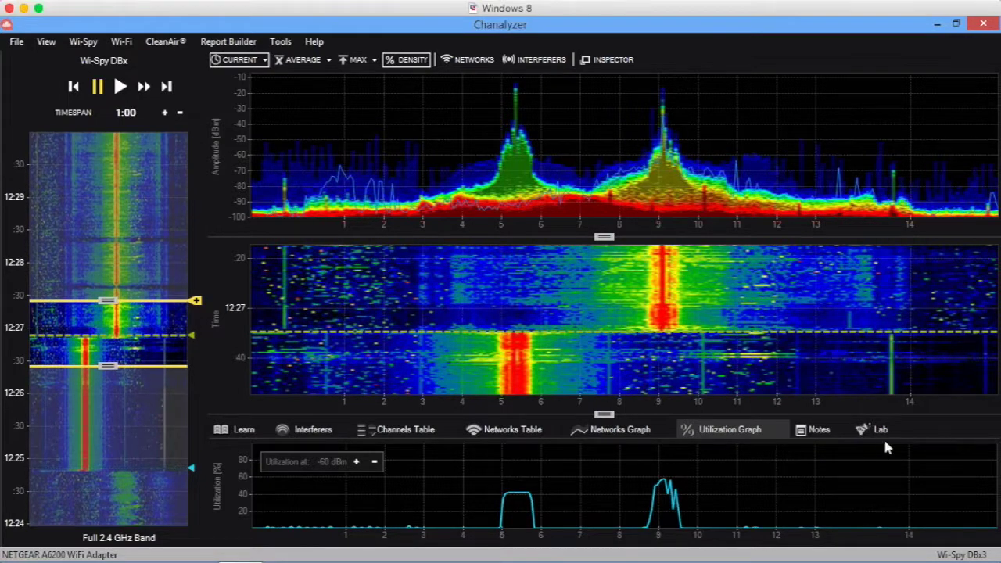
{"action": "left_click", "coordinate": [814, 430]}
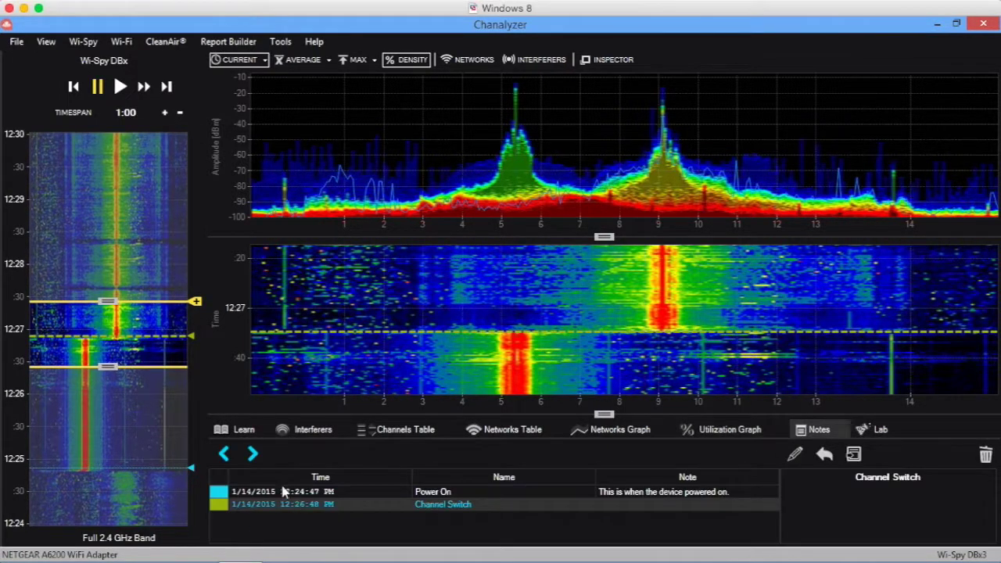
In the Notes table, jump to Power On, then jump to Channel Switch.
{"action": "left_click", "coordinate": [273, 493]}
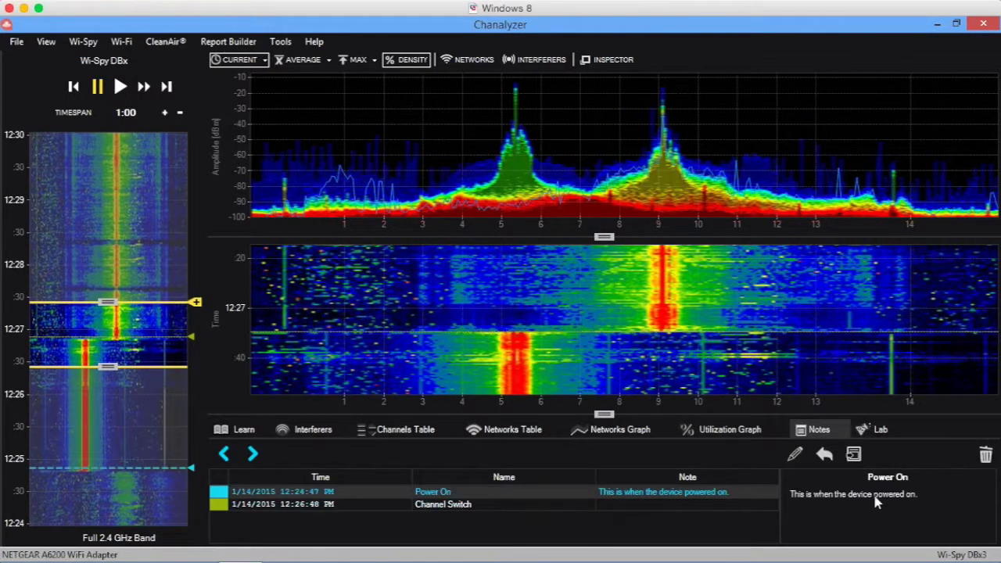
{"action": "left_click", "coordinate": [824, 455]}
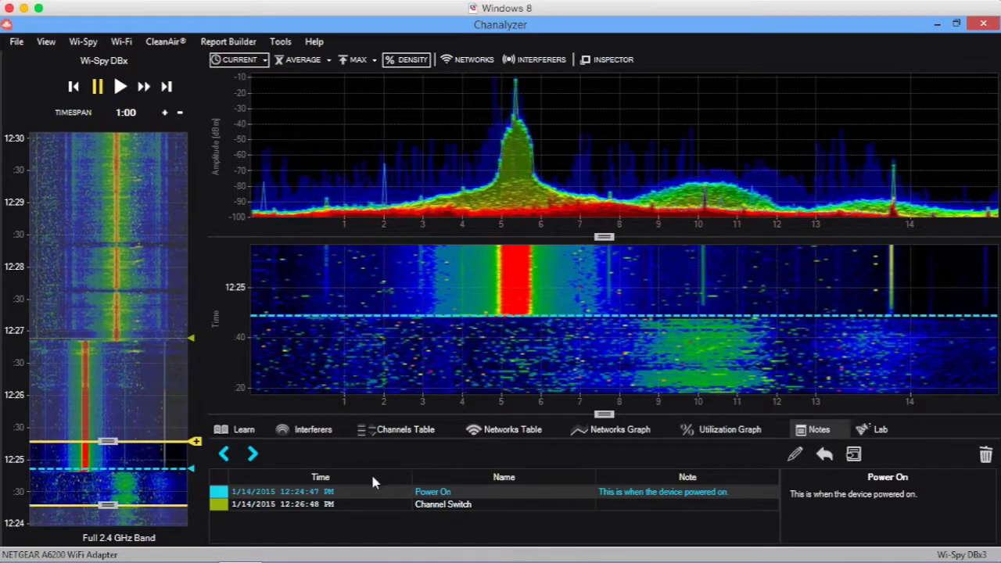
{"action": "left_click", "coordinate": [360, 502]}
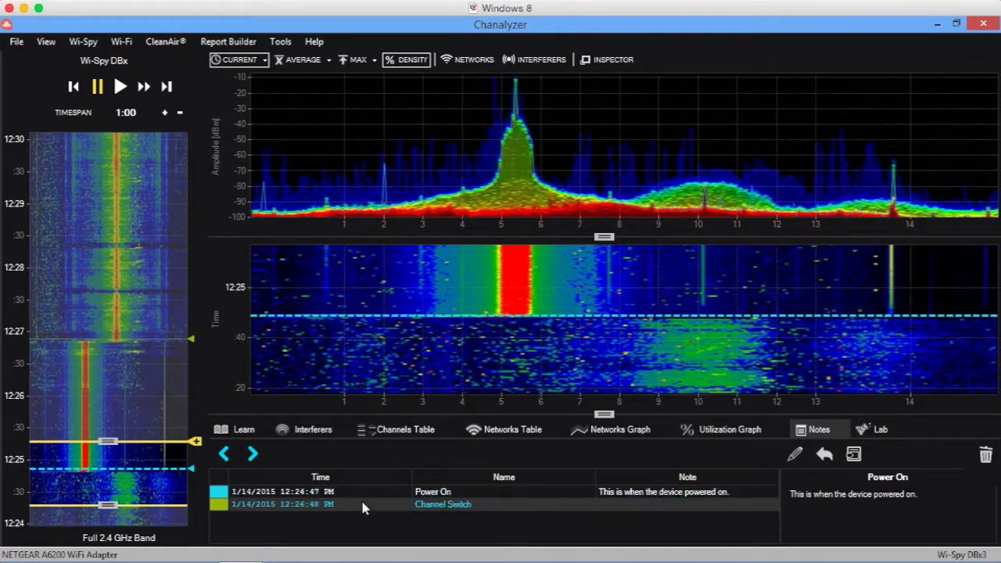
{"action": "left_click", "coordinate": [825, 454]}
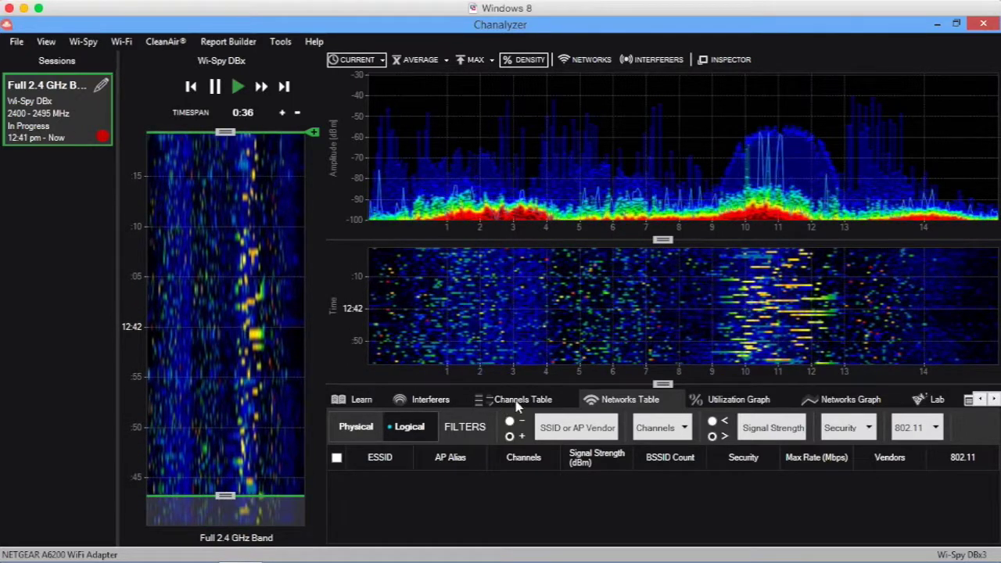
Show the Interferers list of signatures (802.11b/g, 802.11g/n, A/V Transmitter) with confidence thresholds, and enlarge the panel.
{"action": "left_click", "coordinate": [438, 399]}
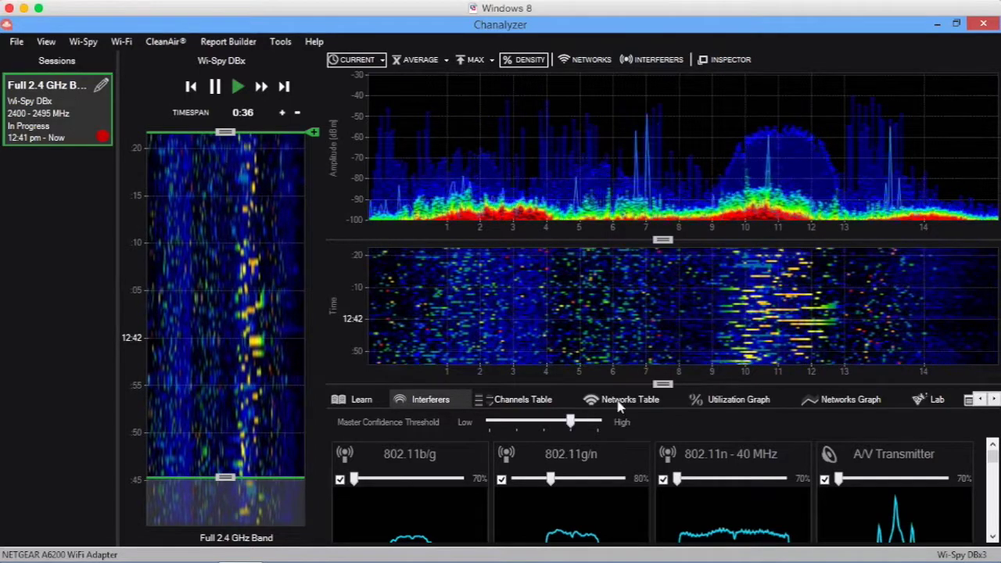
{"action": "left_click_drag", "start_coordinate": [663, 384], "coordinate": [661, 352]}
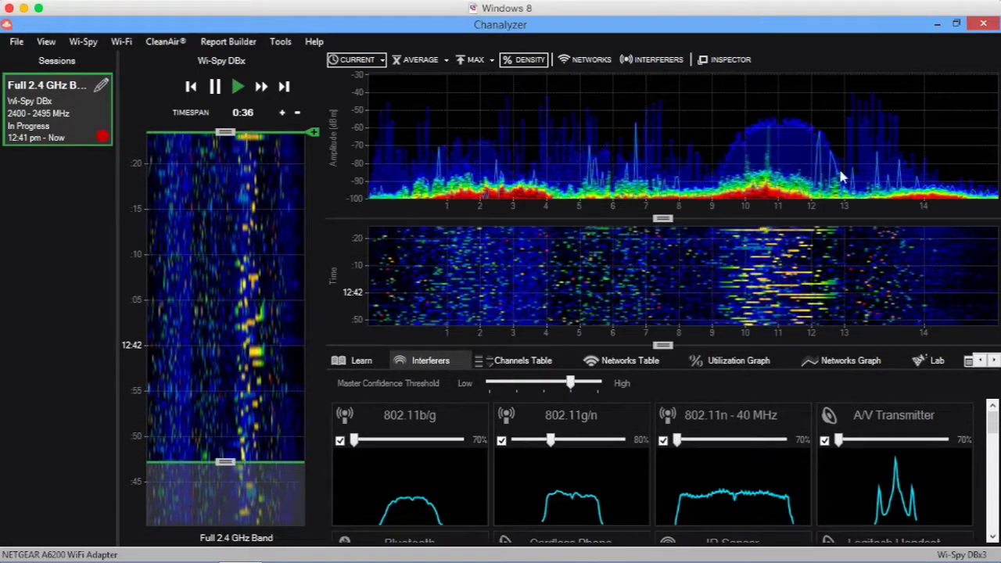